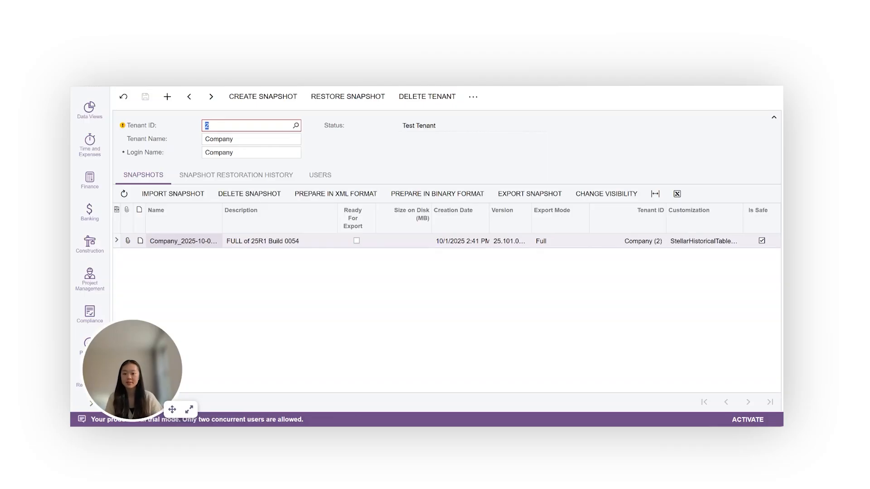
View the list of tenants available for the Tenant ID, leaving the current tenant selected.
left_click(296, 125)
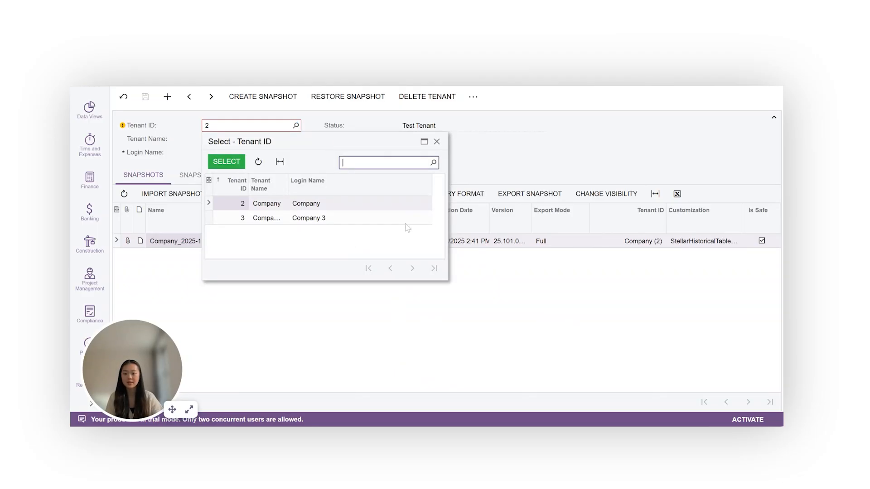
left_click(436, 141)
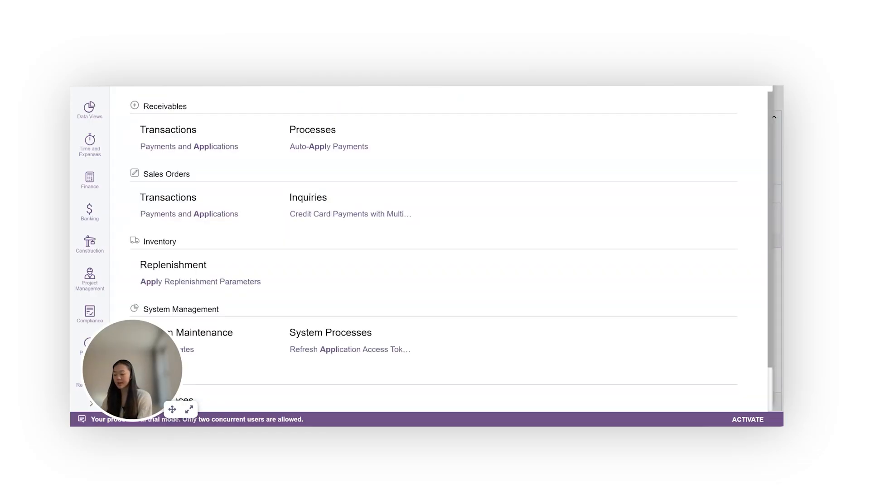
Open Apply Updates and schedule a lockout of all sites for 2/5/2026 at 12:59 PM with the reason "Maintenance".
type("up")
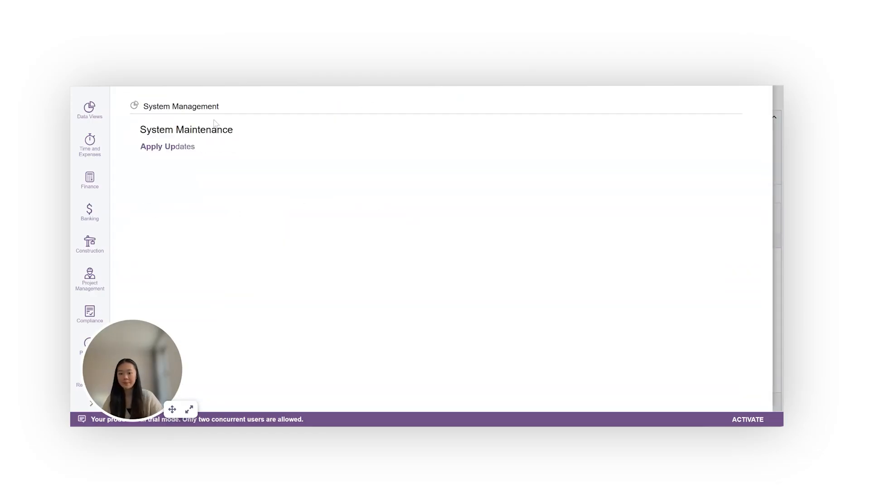
left_click(191, 147)
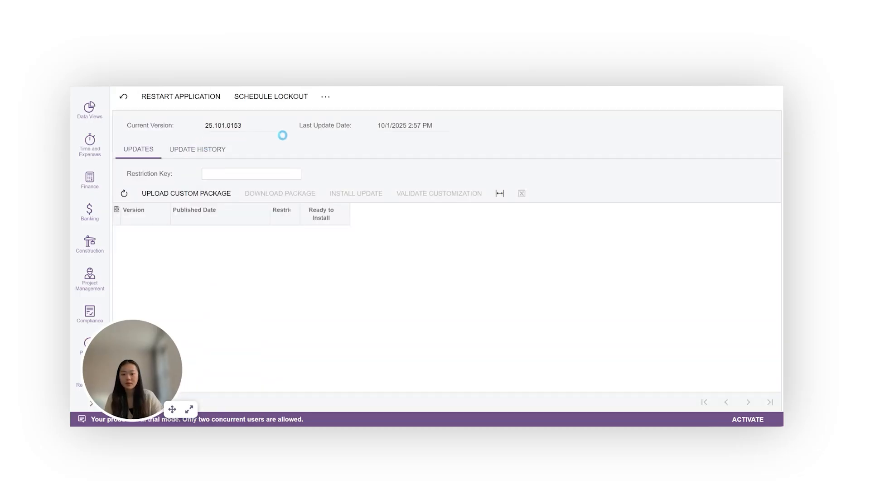
left_click(272, 98)
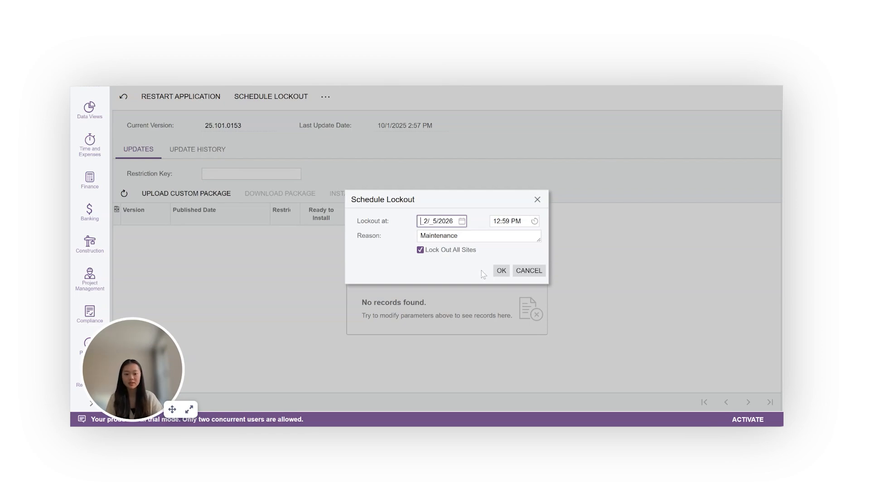
left_click(498, 271)
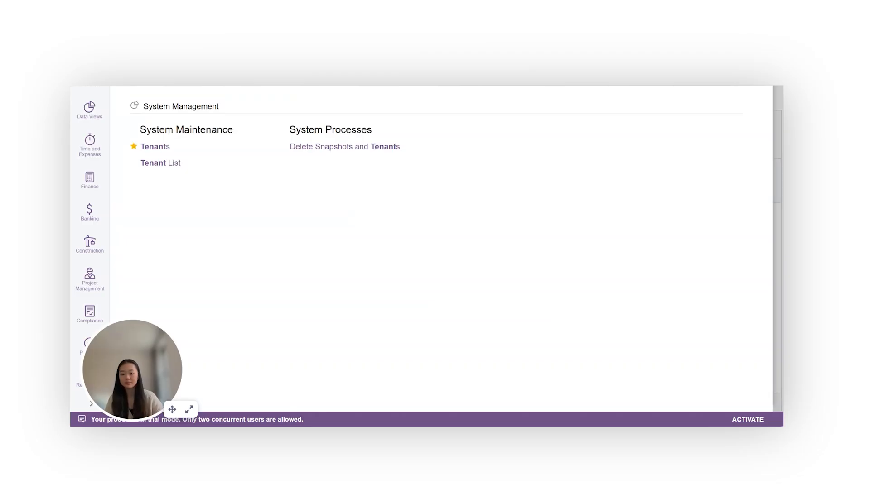
Open Tenants and start a snapshot of tenant Company (2) with the description "Full Snapshot for Company as of 2/5/26".
left_click(155, 147)
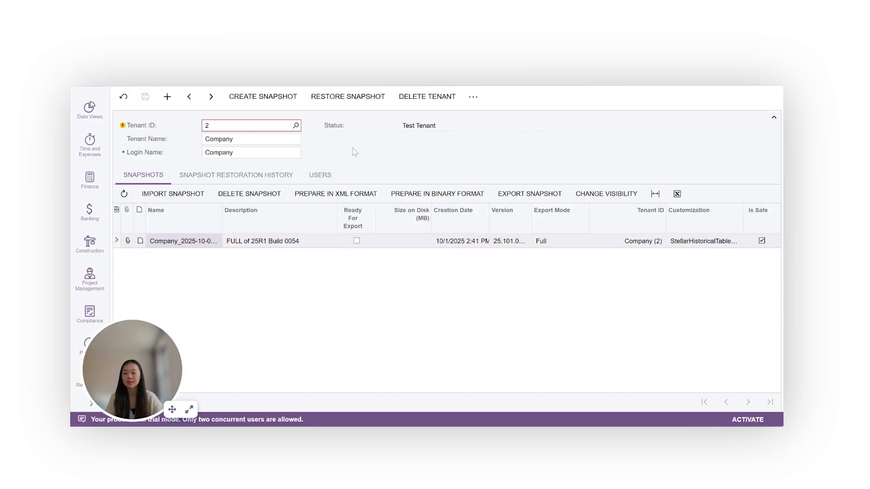
left_click(265, 101)
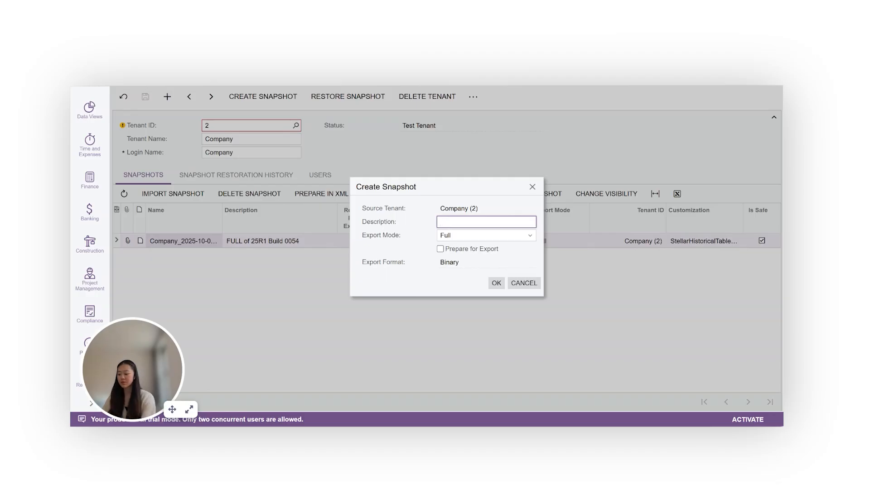
type("Fu")
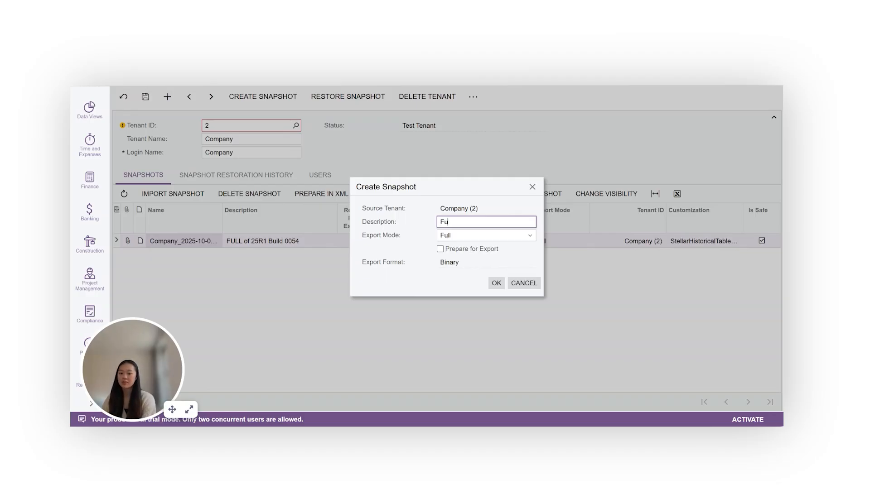
type("ll Snapshot ")
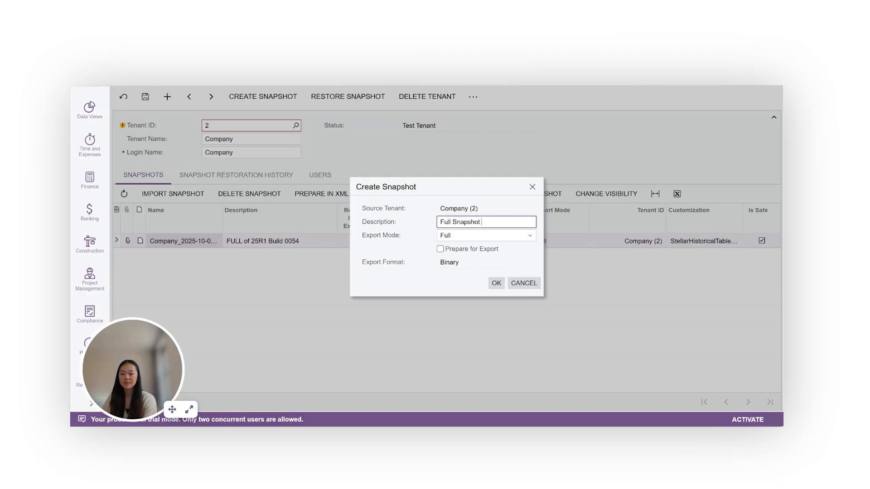
type("for Company")
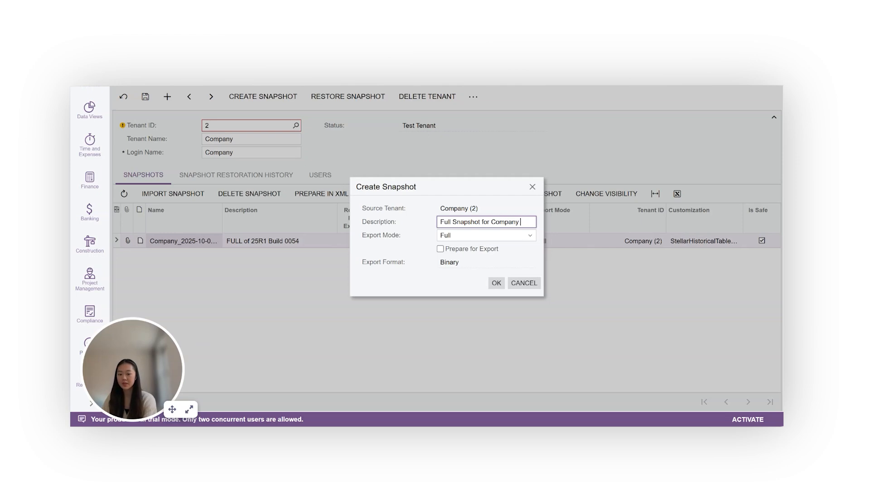
type("as of")
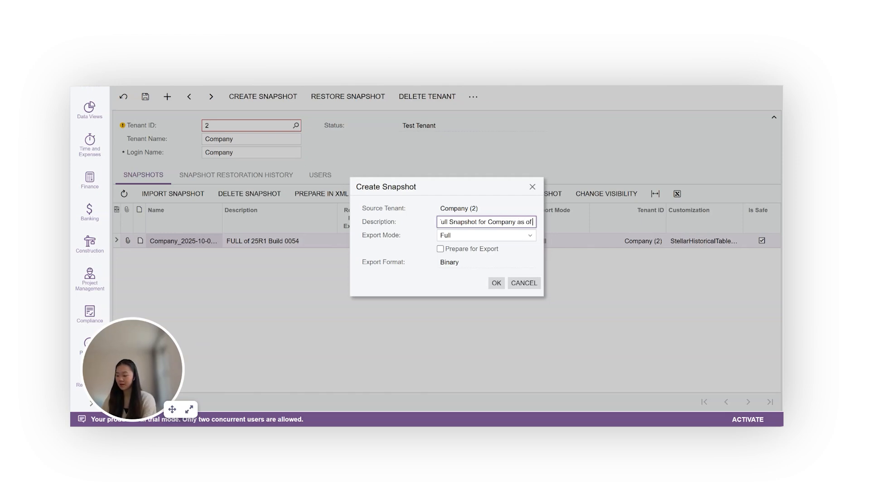
type(" 2/5/25")
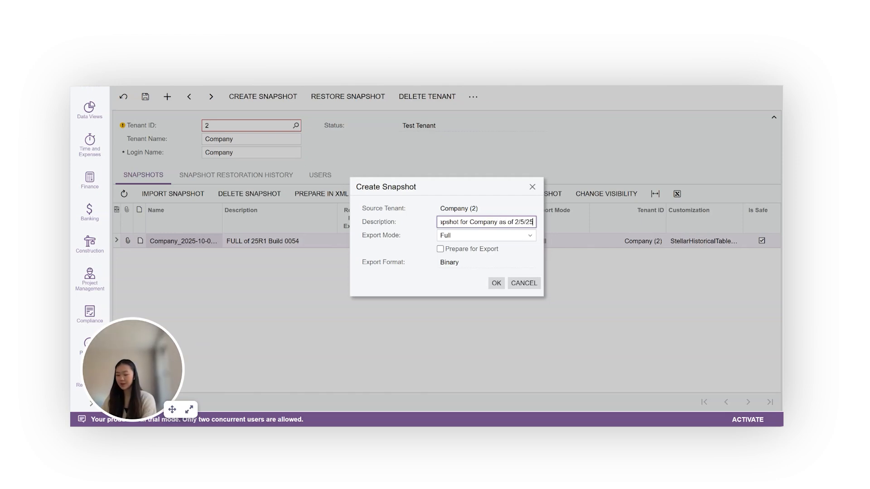
key("BackSpace")
type("6")
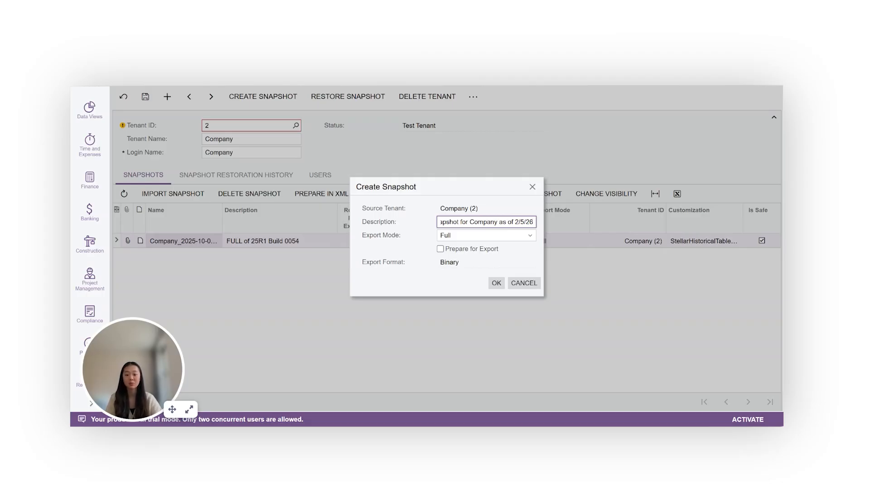
left_click_drag(451, 222, 426, 224)
left_click(452, 222)
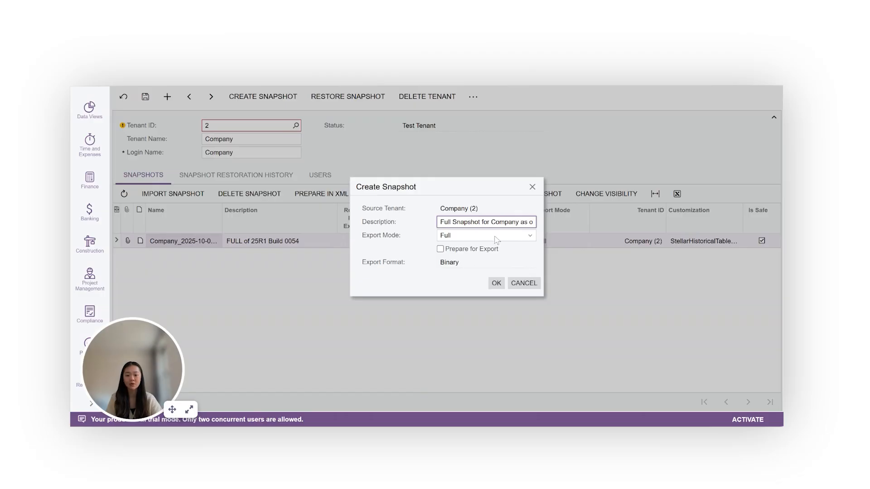
Review the export modes, keep Full, enable Prepare for Export, and dismiss the snapshot setup without creating the snapshot.
left_click(530, 236)
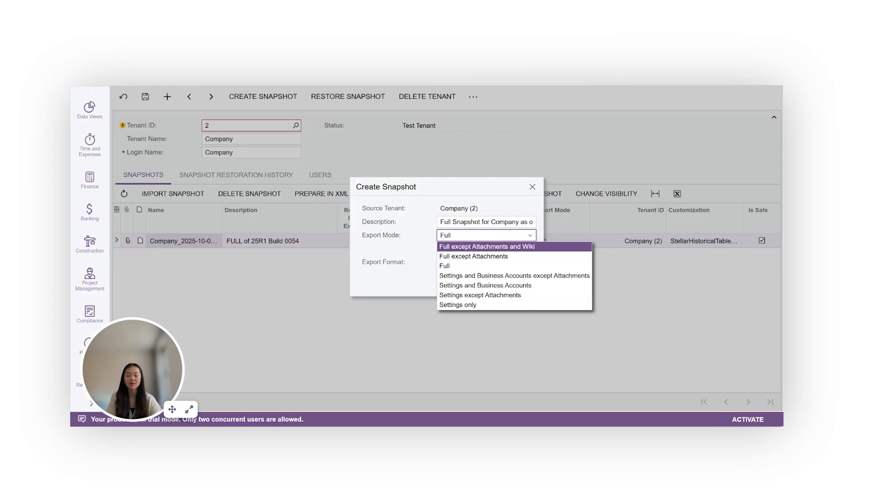
key("Down")
key("Up")
key("Down")
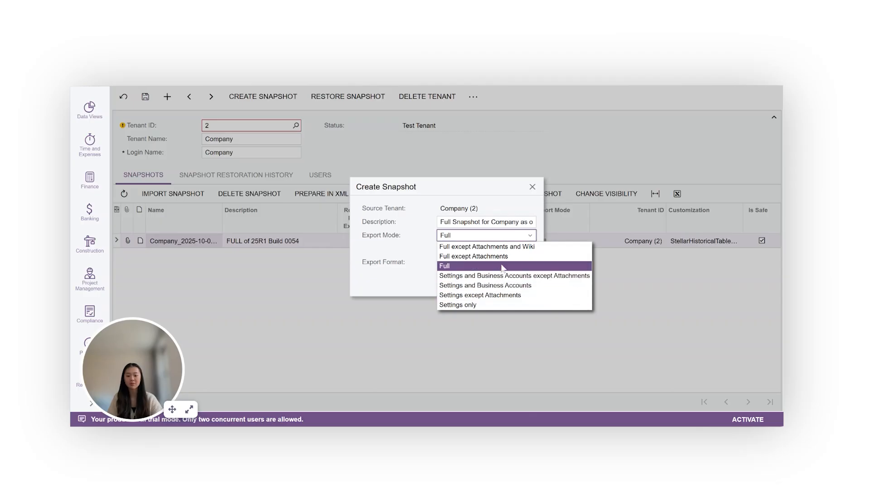
left_click(403, 286)
left_click(440, 249)
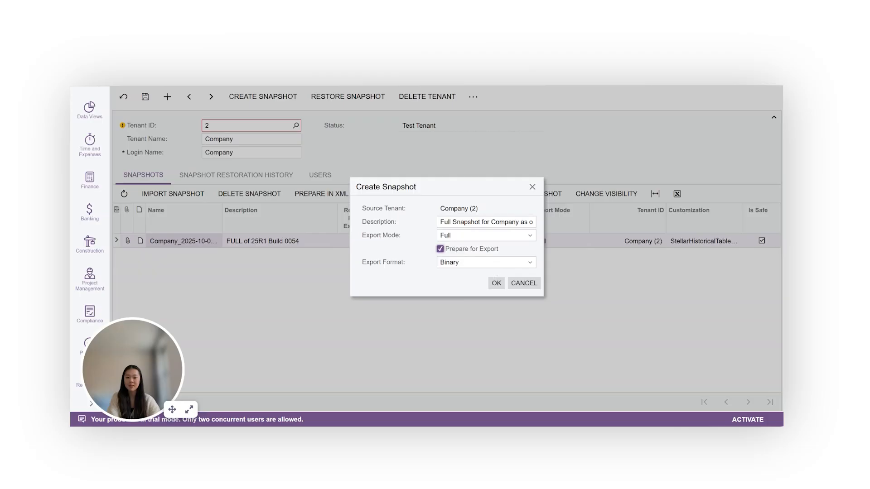
left_click(533, 187)
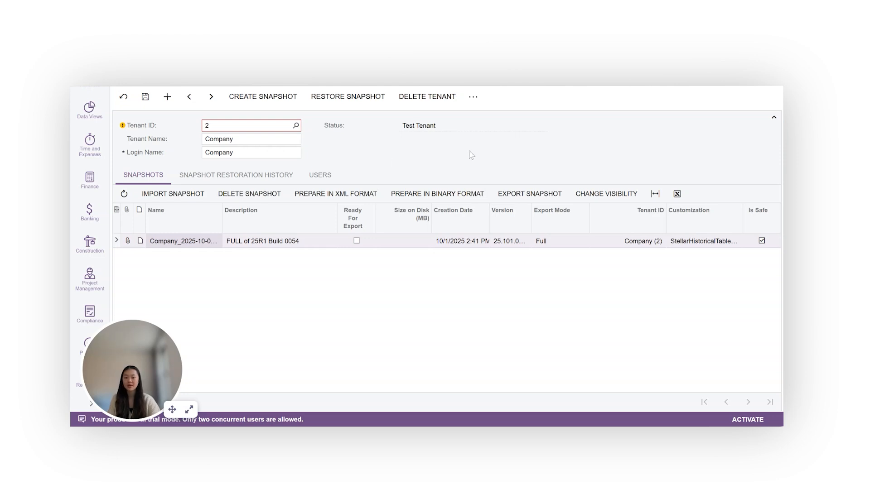
Try to copy tenant Company (2) to destination tenant 3, dismissing the final confirmation.
left_click(474, 100)
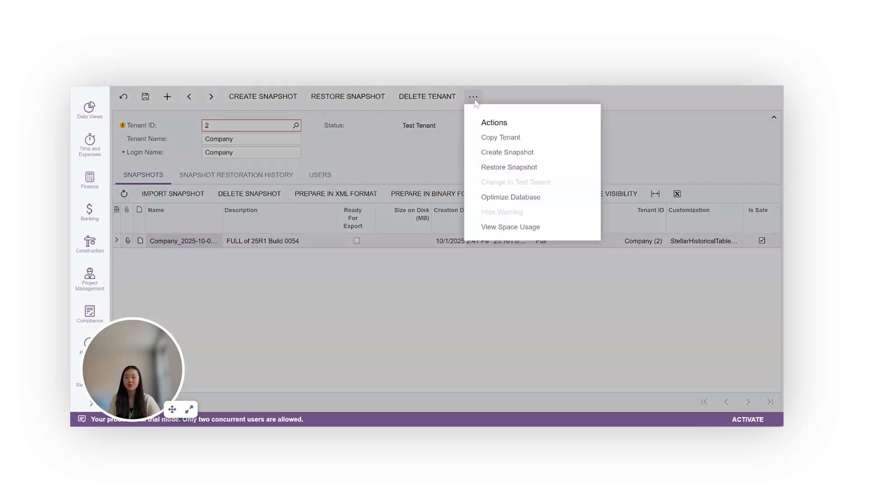
left_click(539, 138)
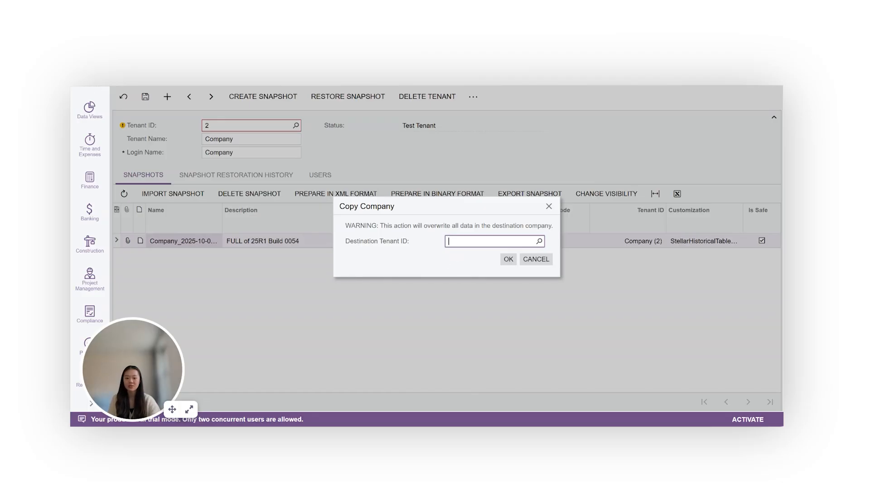
left_click(540, 242)
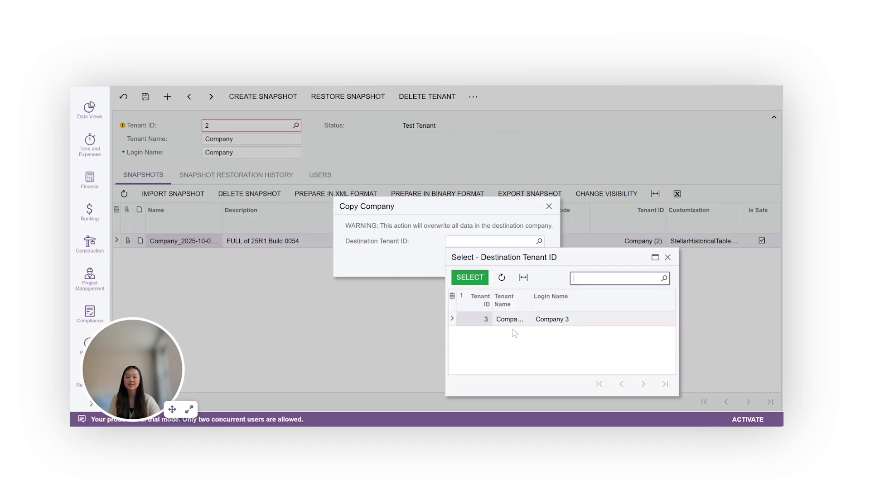
left_click(469, 278)
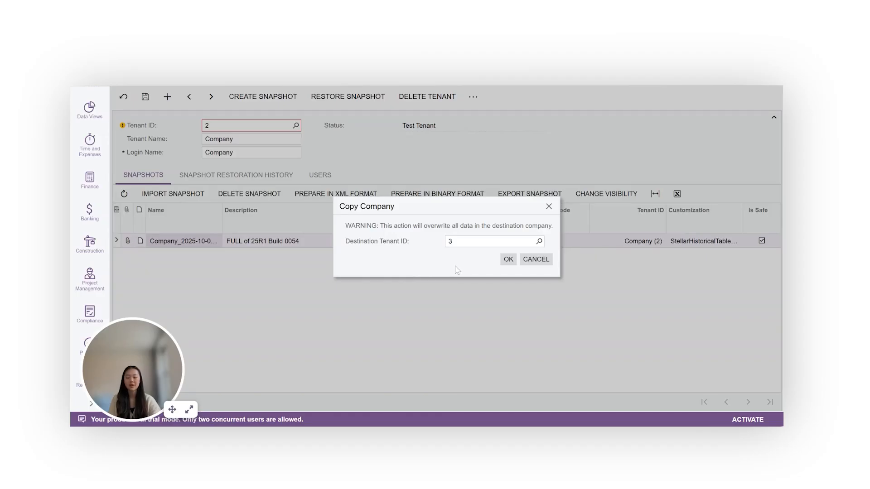
left_click(507, 260)
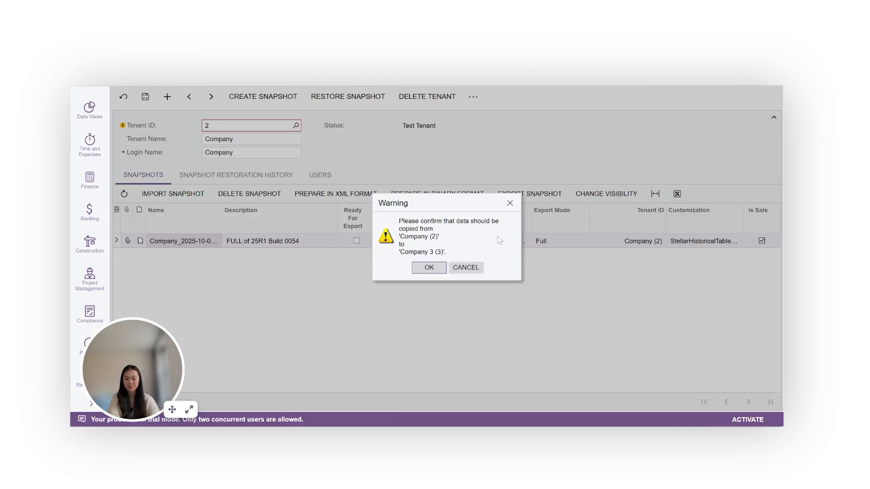
left_click(510, 203)
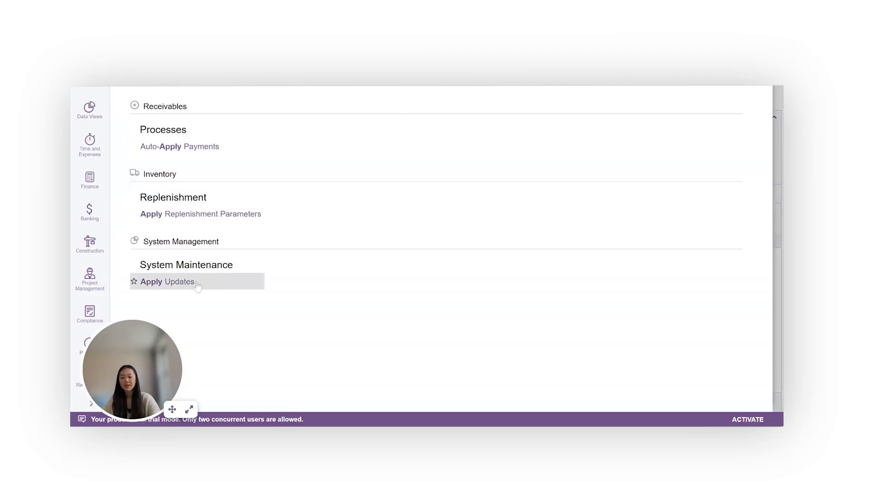
Open Apply Updates and stop the scheduled lockout.
left_click(197, 285)
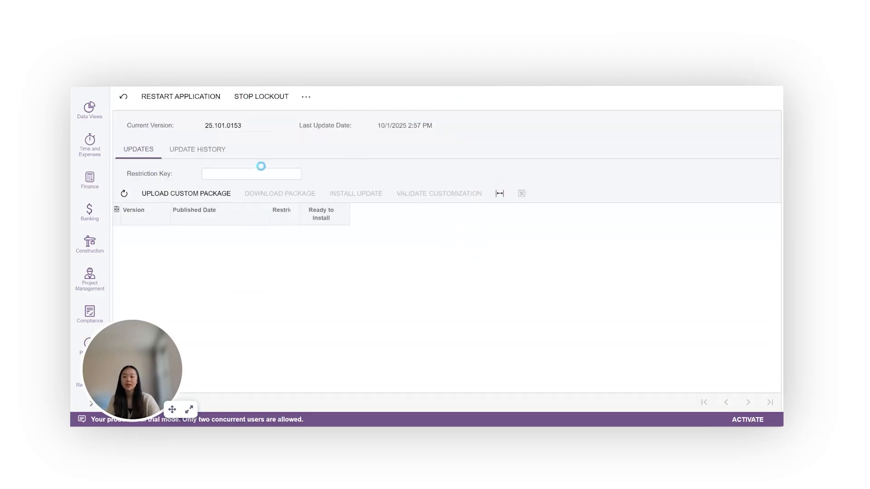
left_click(270, 99)
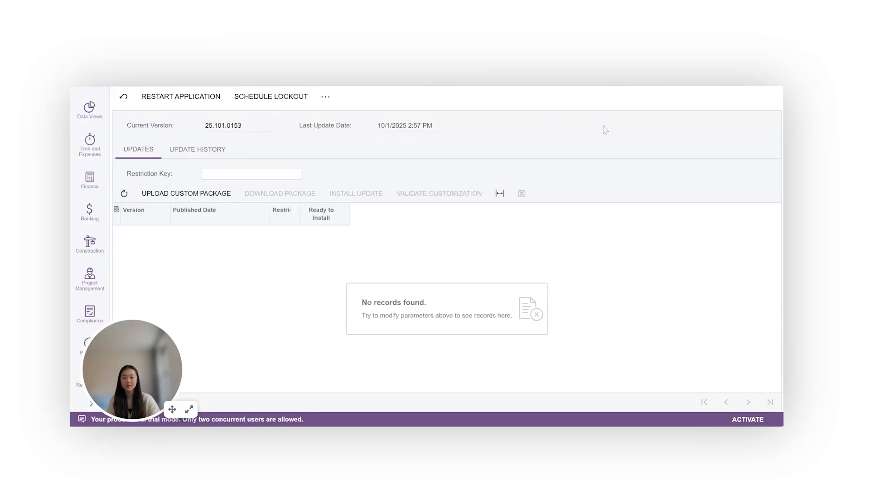